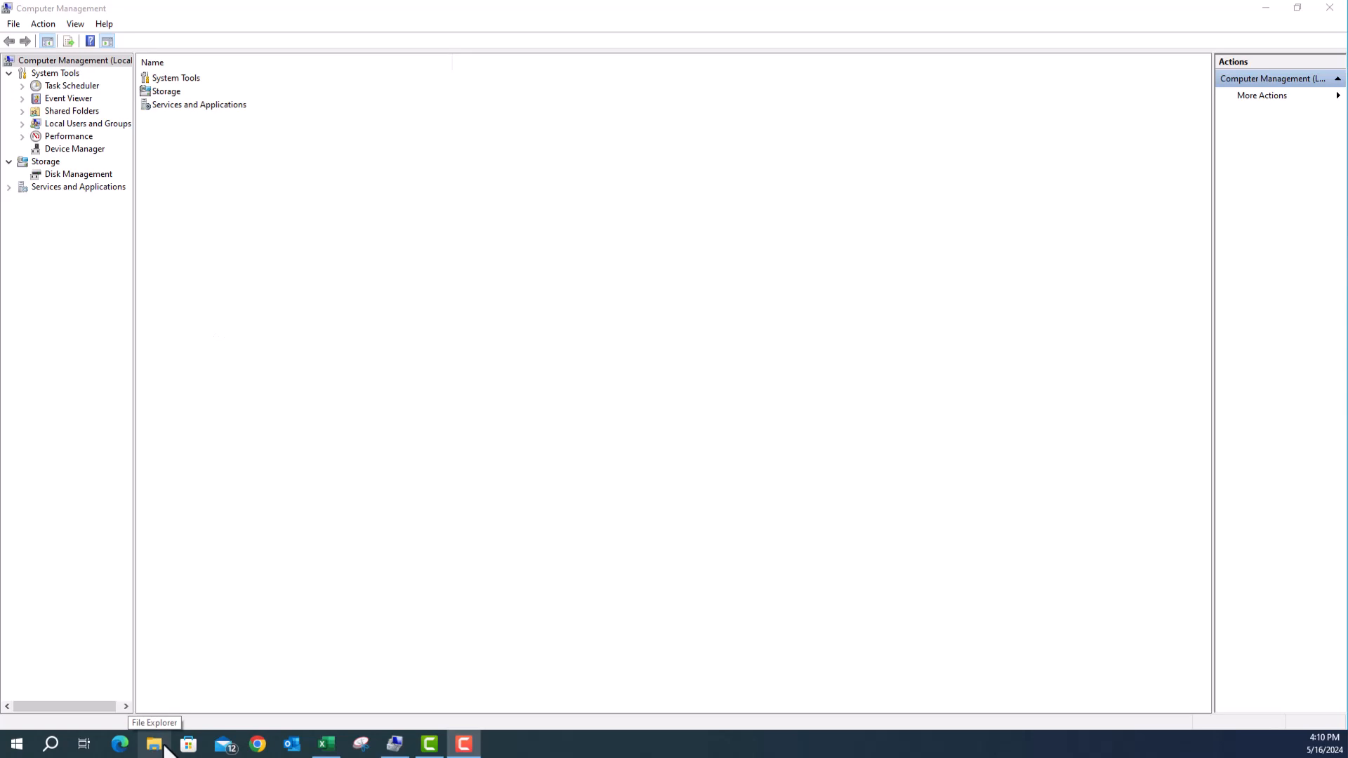
# - Switch to File Explorer and examine the drives listed under This PC
pyautogui.click(164, 746)
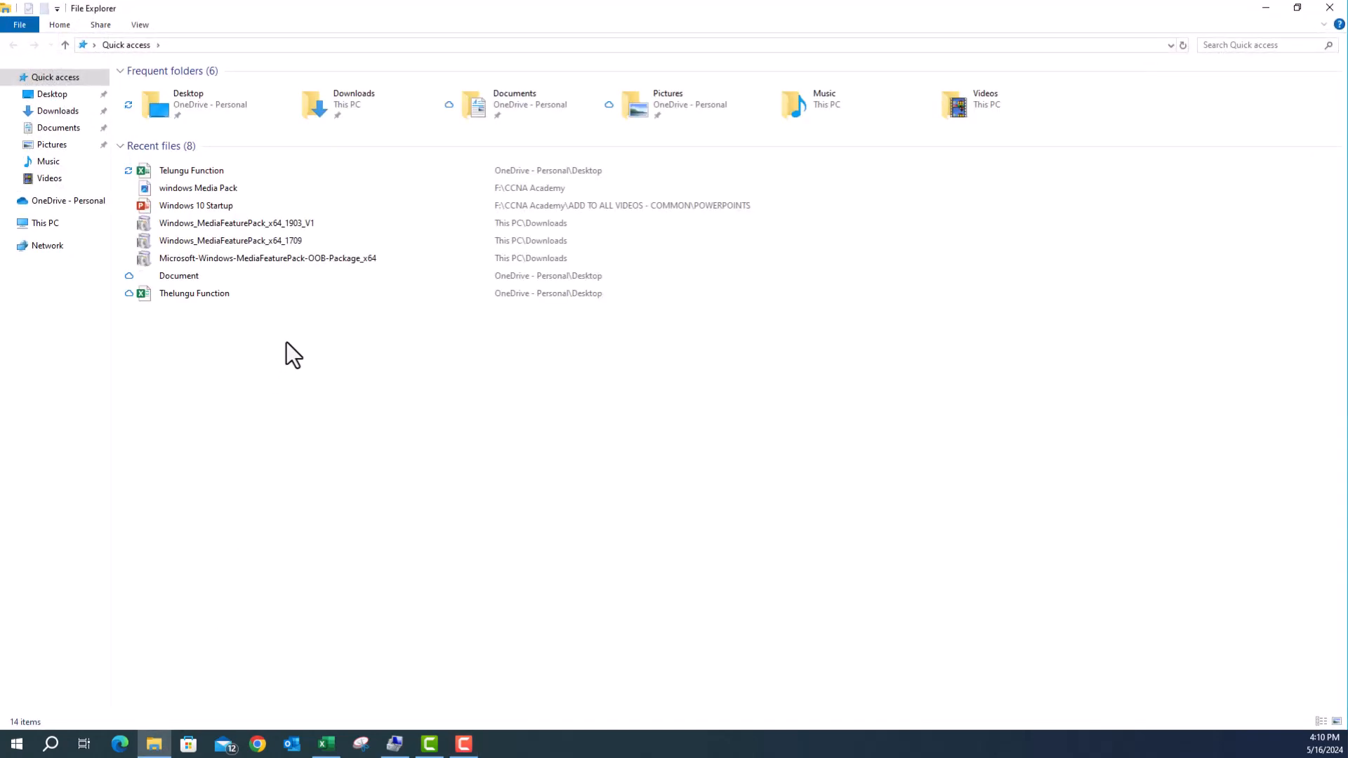
pyautogui.click(47, 224)
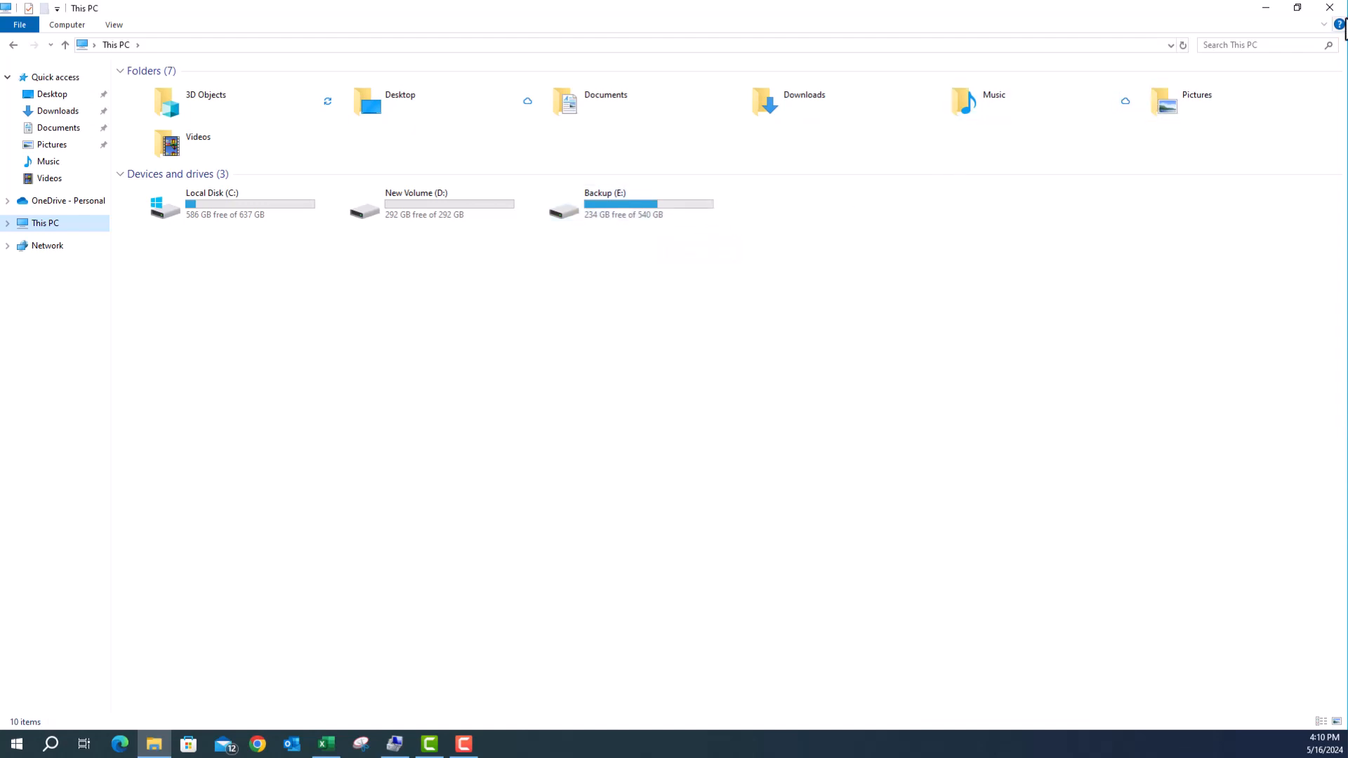
pyautogui.click(1329, 8)
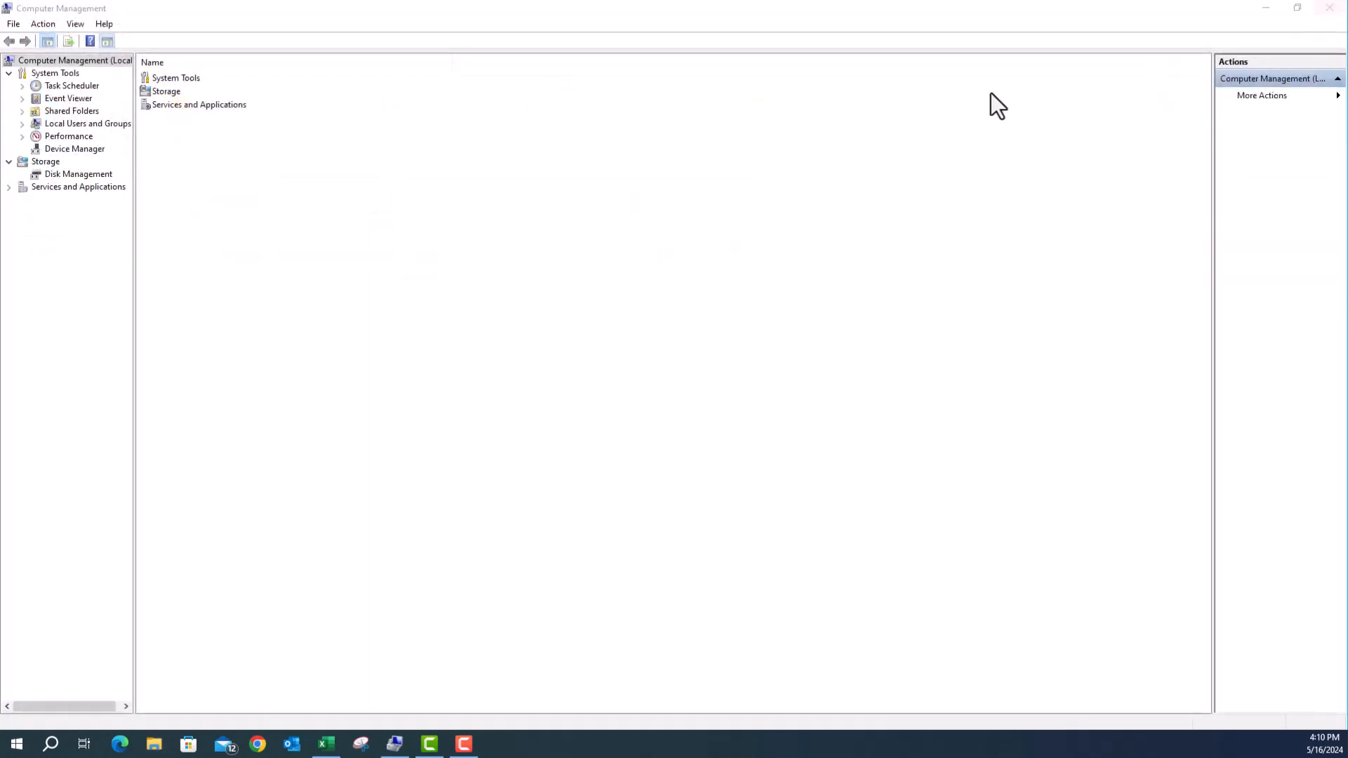
# - Reopen Computer Management through Windows search and display Disk Management under Storage
pyautogui.click(1330, 9)
pyautogui.click(52, 746)
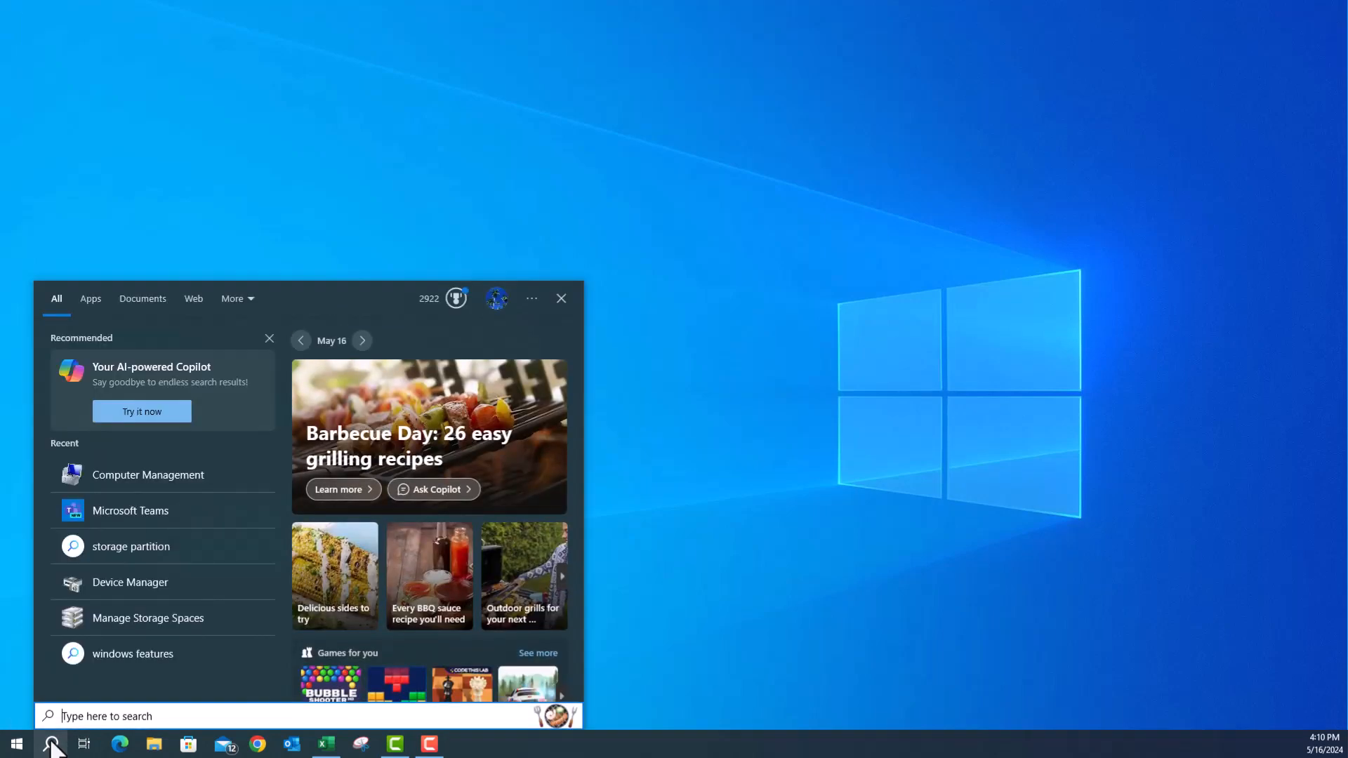
pyautogui.write('com')
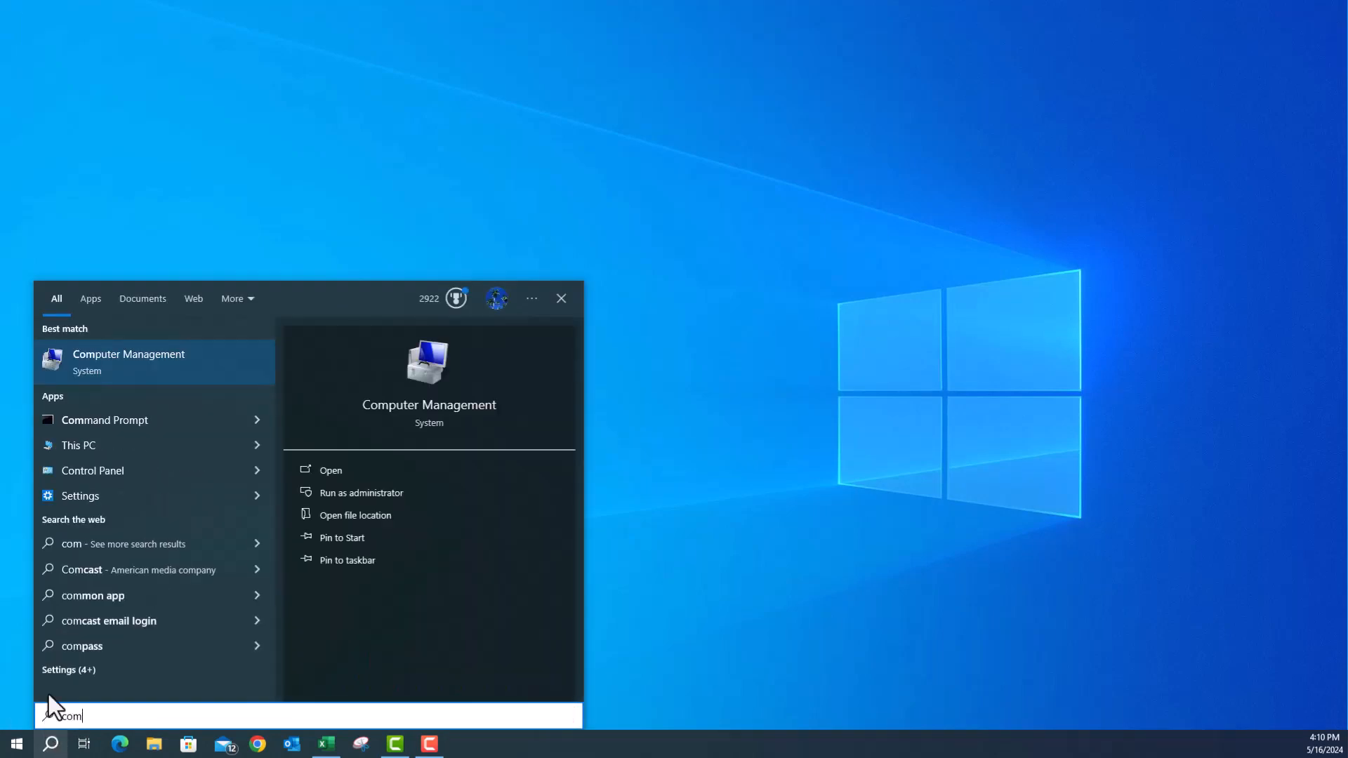
pyautogui.click(149, 362)
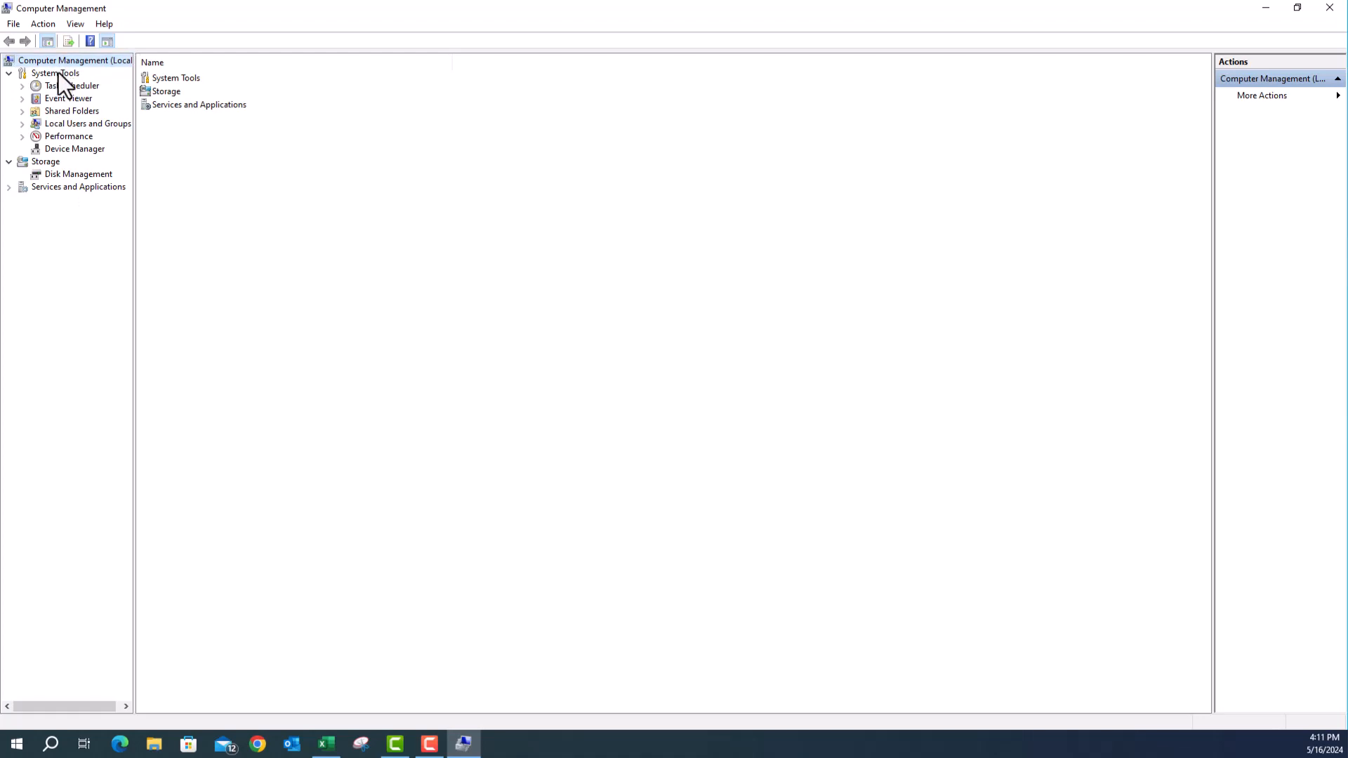
pyautogui.click(52, 165)
pyautogui.click(69, 175)
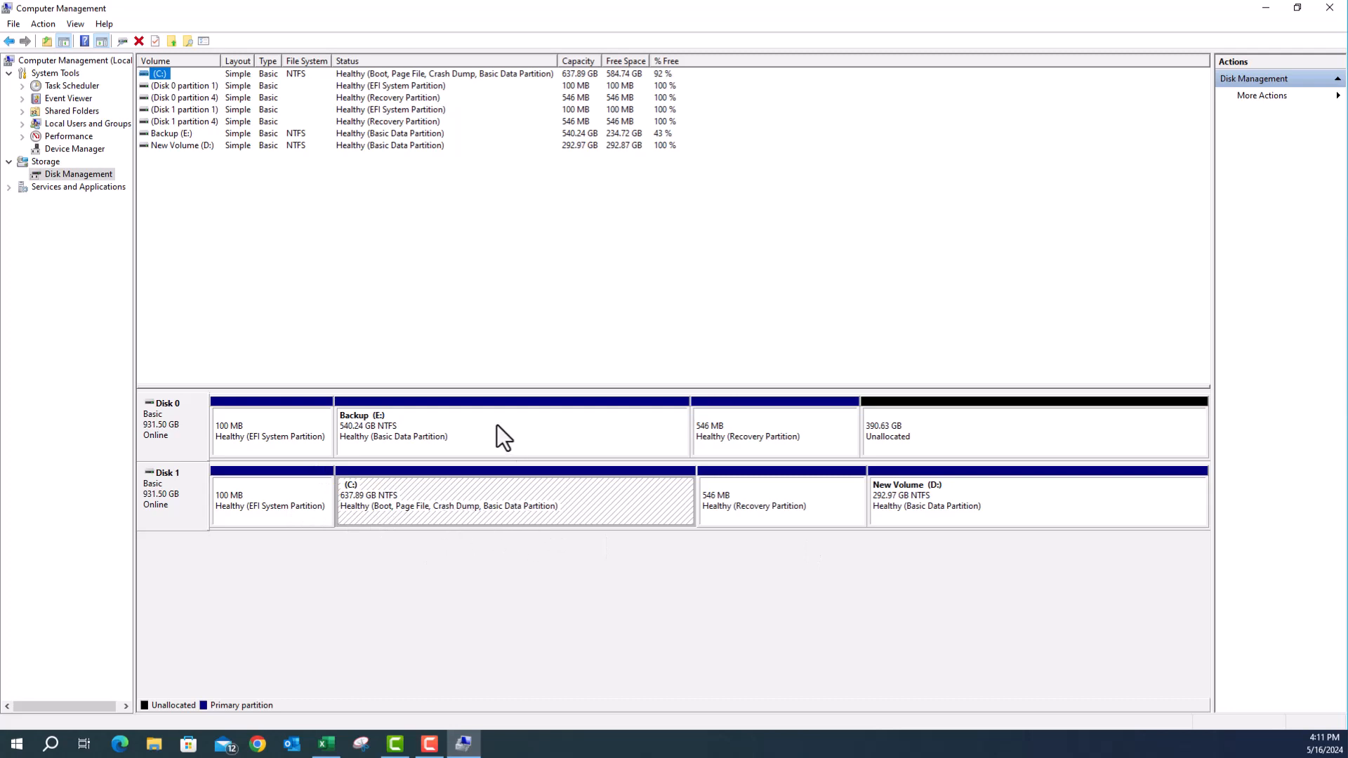
# - Start a new simple volume in the unallocated space on Disk 0 and set its size to 199999 MB
pyautogui.click(908, 440)
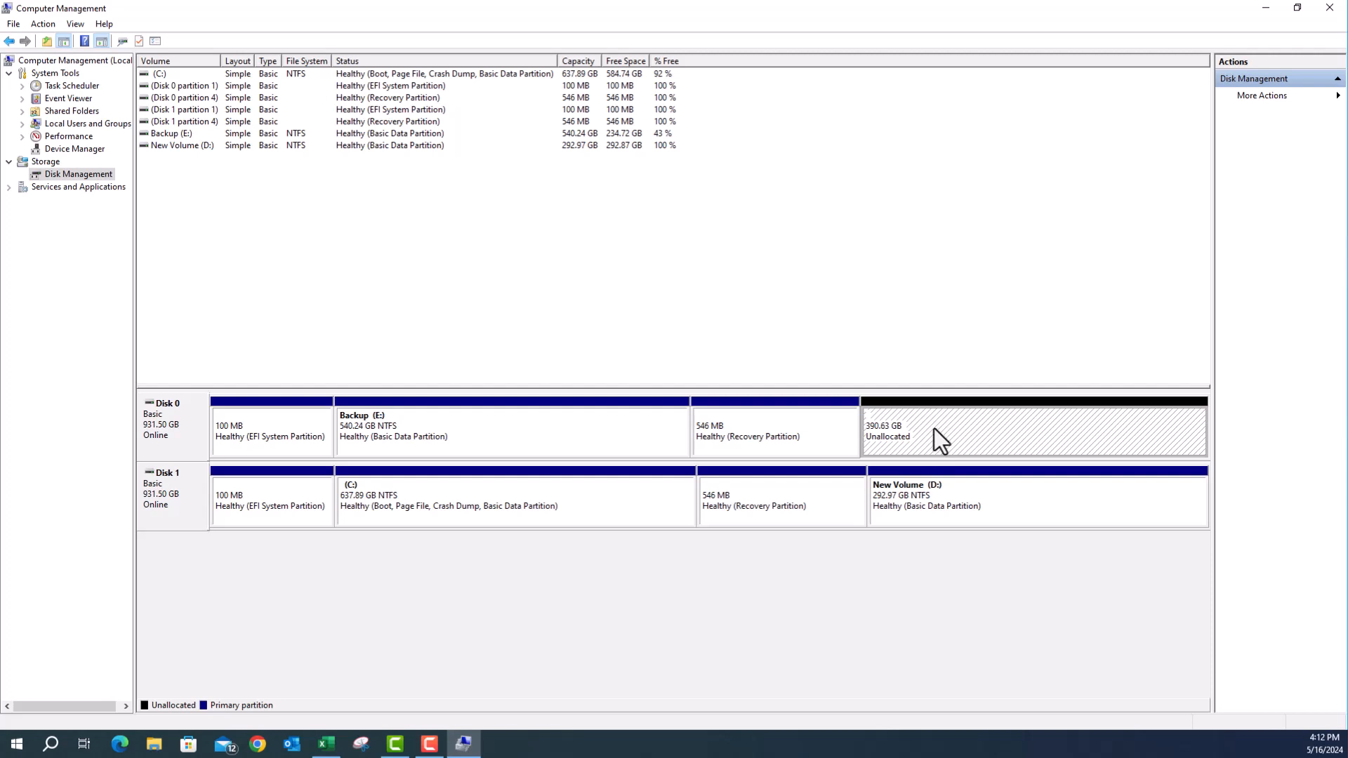
pyautogui.rightClick(934, 429)
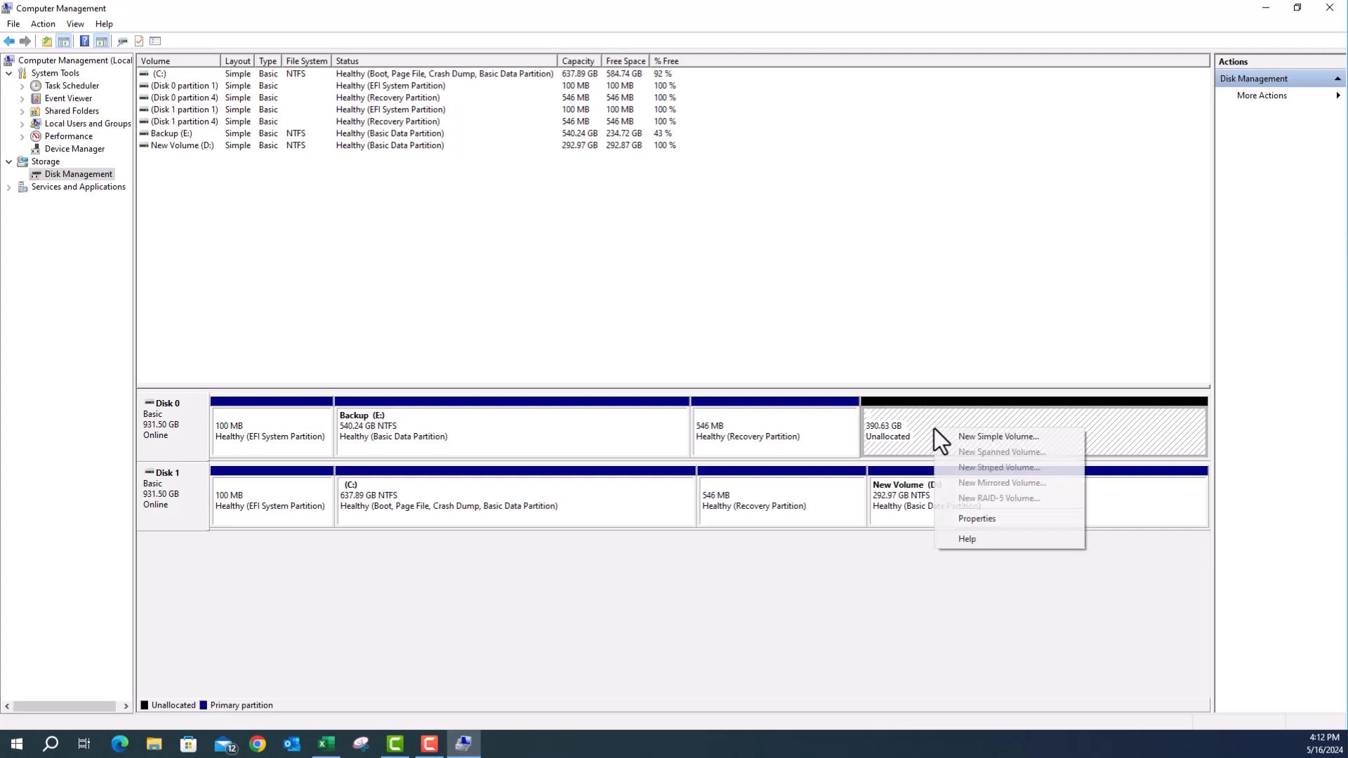
pyautogui.click(985, 438)
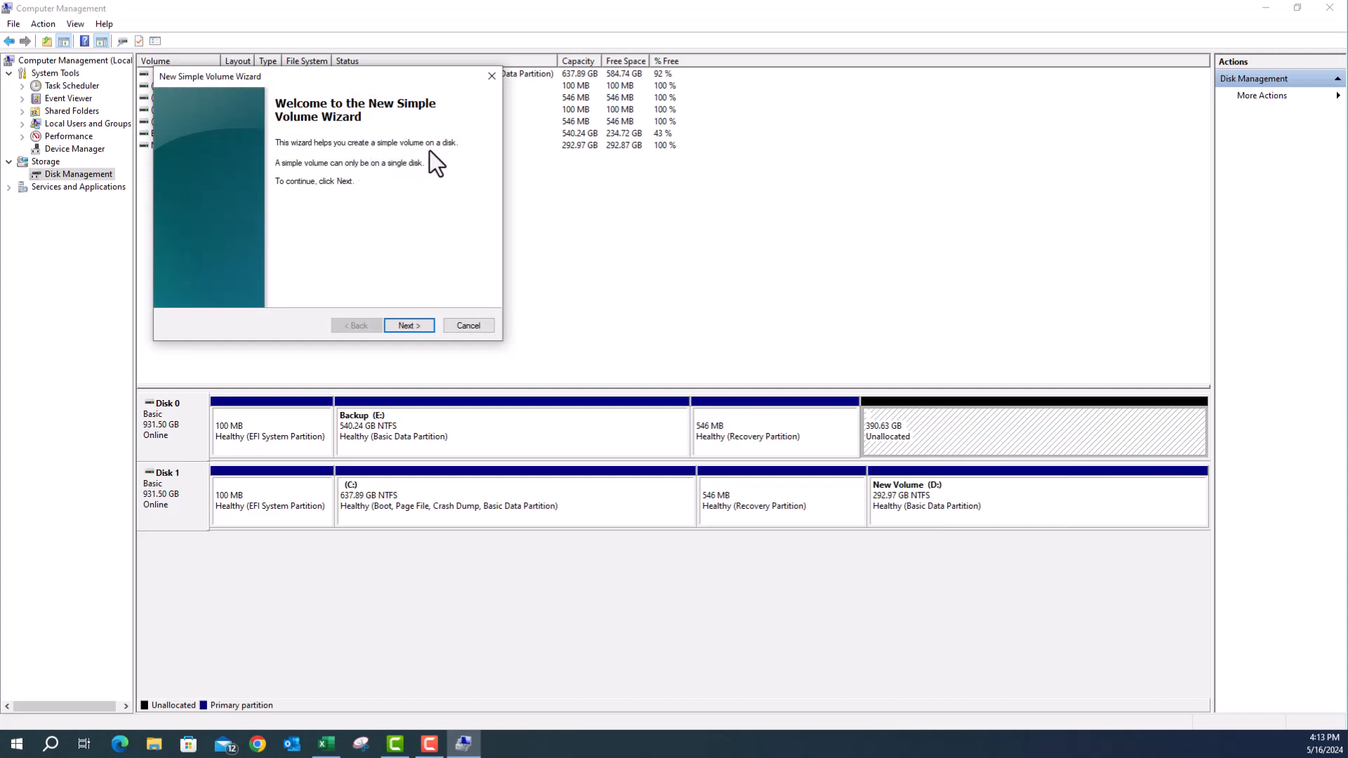
pyautogui.click(410, 325)
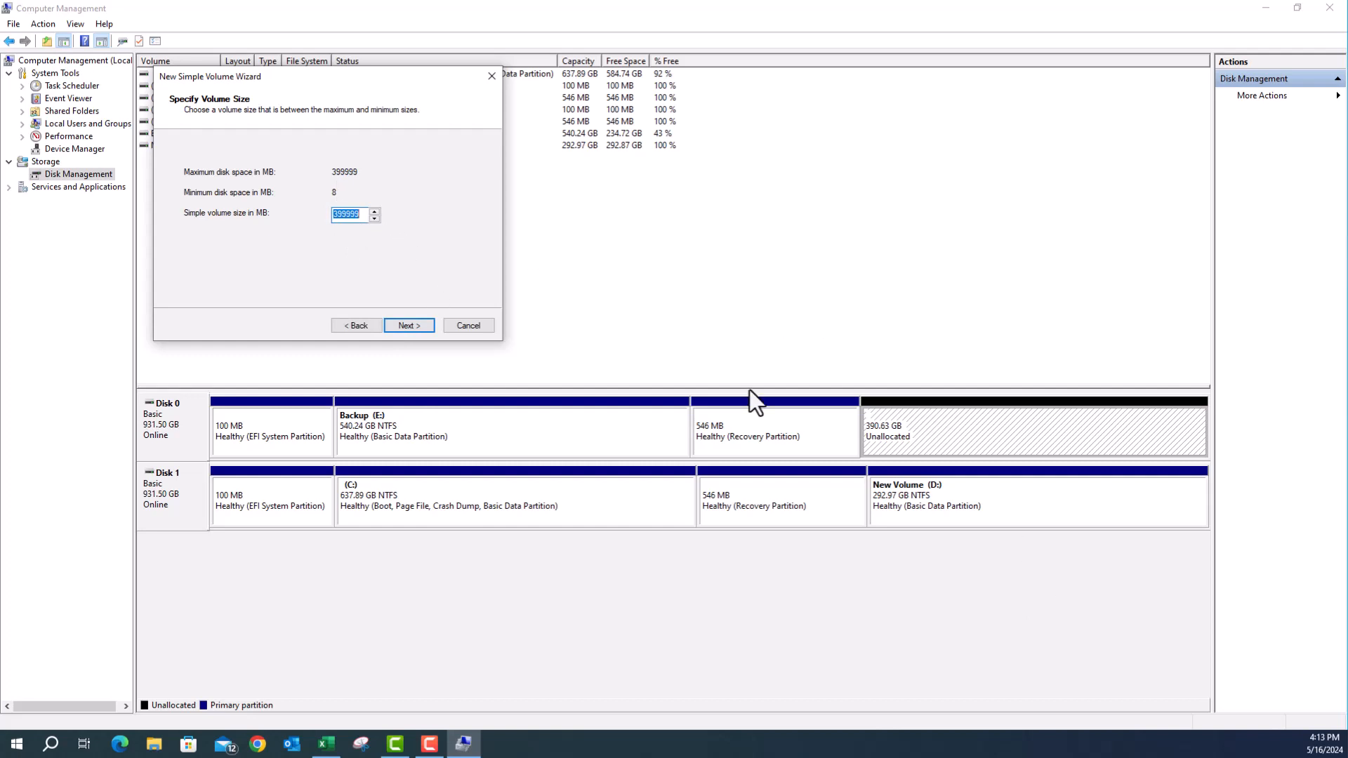
pyautogui.click(339, 218)
pyautogui.press('Return')
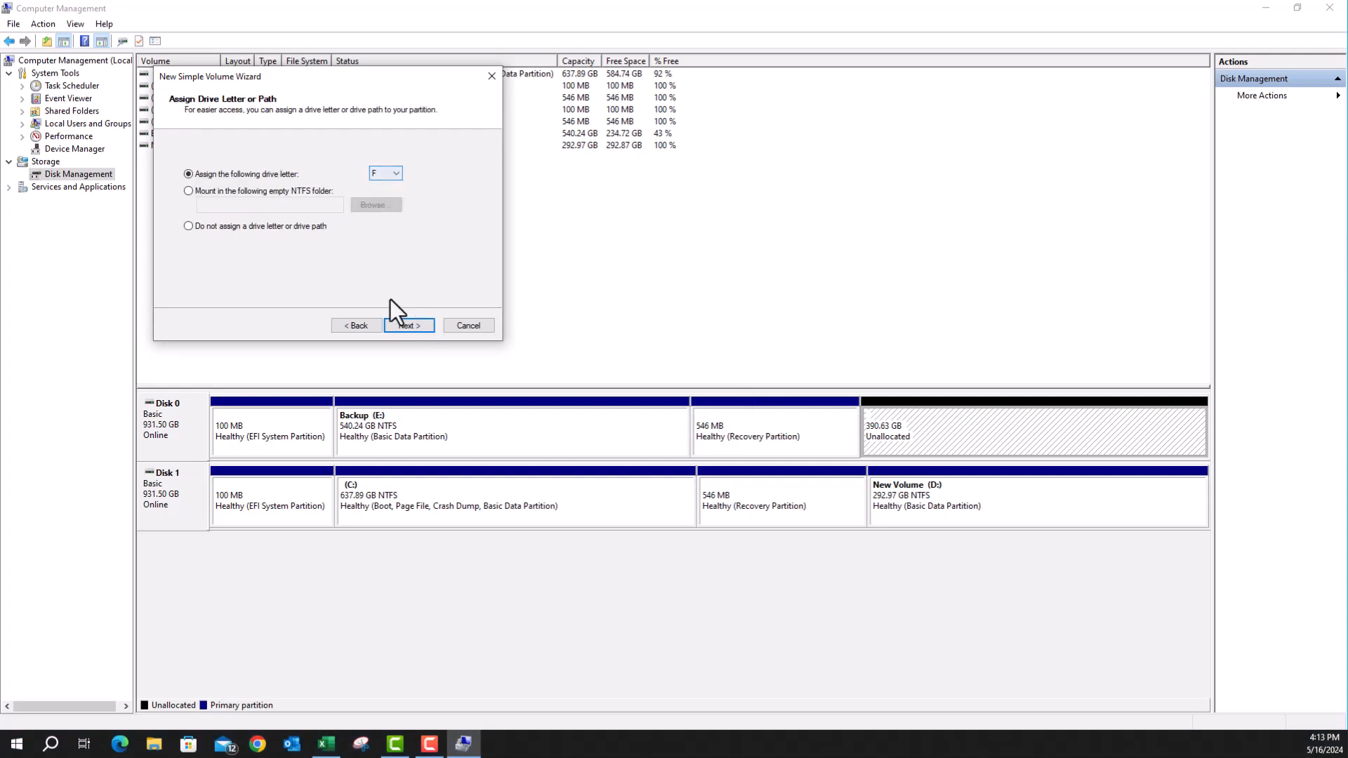
# - Assign drive letter F, label the volume Backup2 with an NTFS quick format, and create it
pyautogui.click(404, 325)
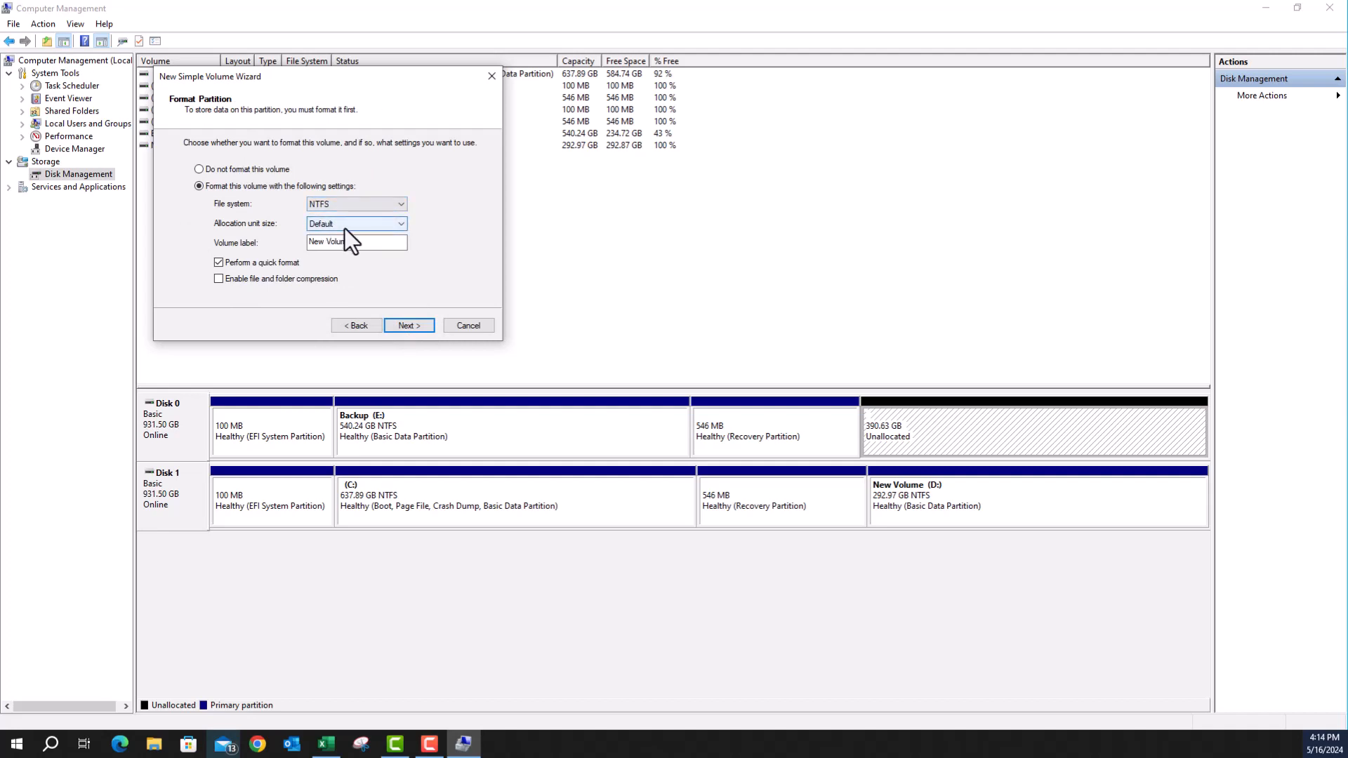
pyautogui.moveTo(359, 243); pyautogui.dragTo(295, 238)
pyautogui.write('Backup2')
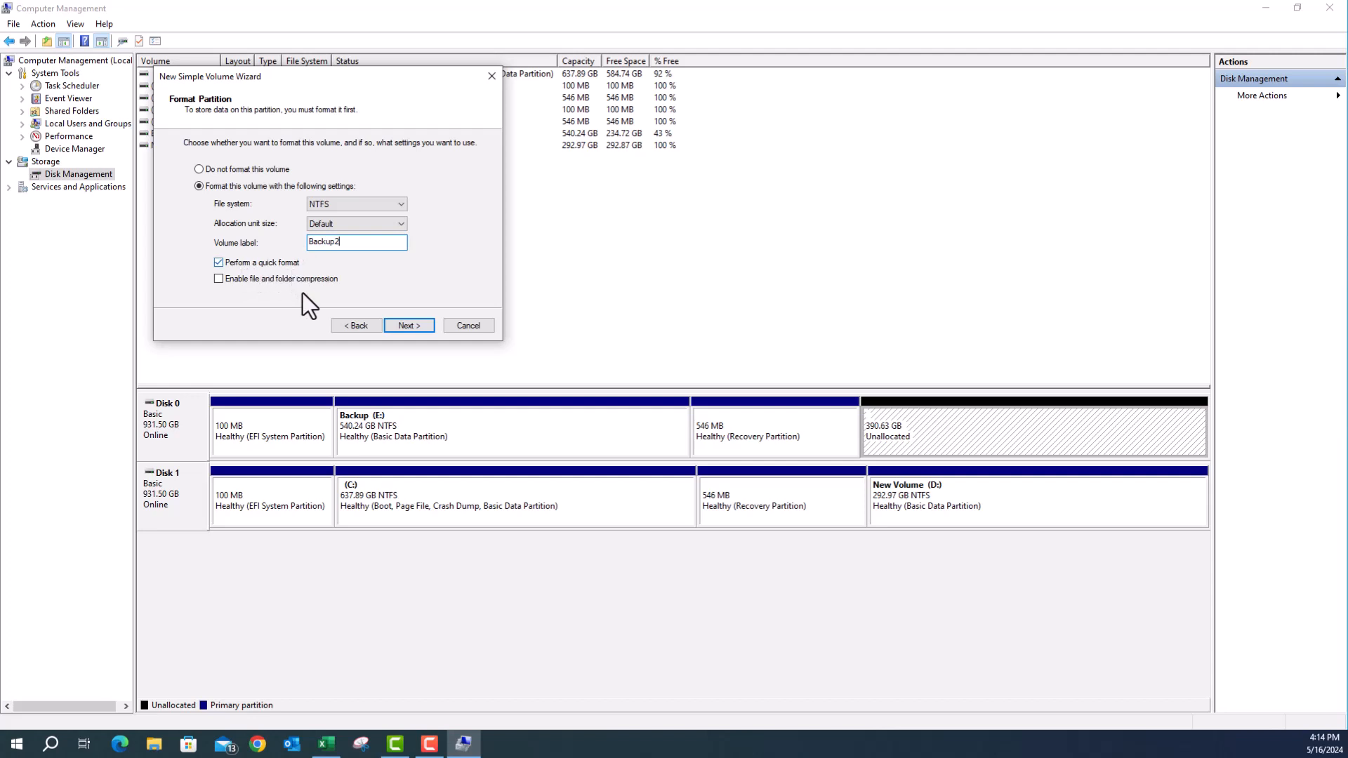
pyautogui.click(414, 327)
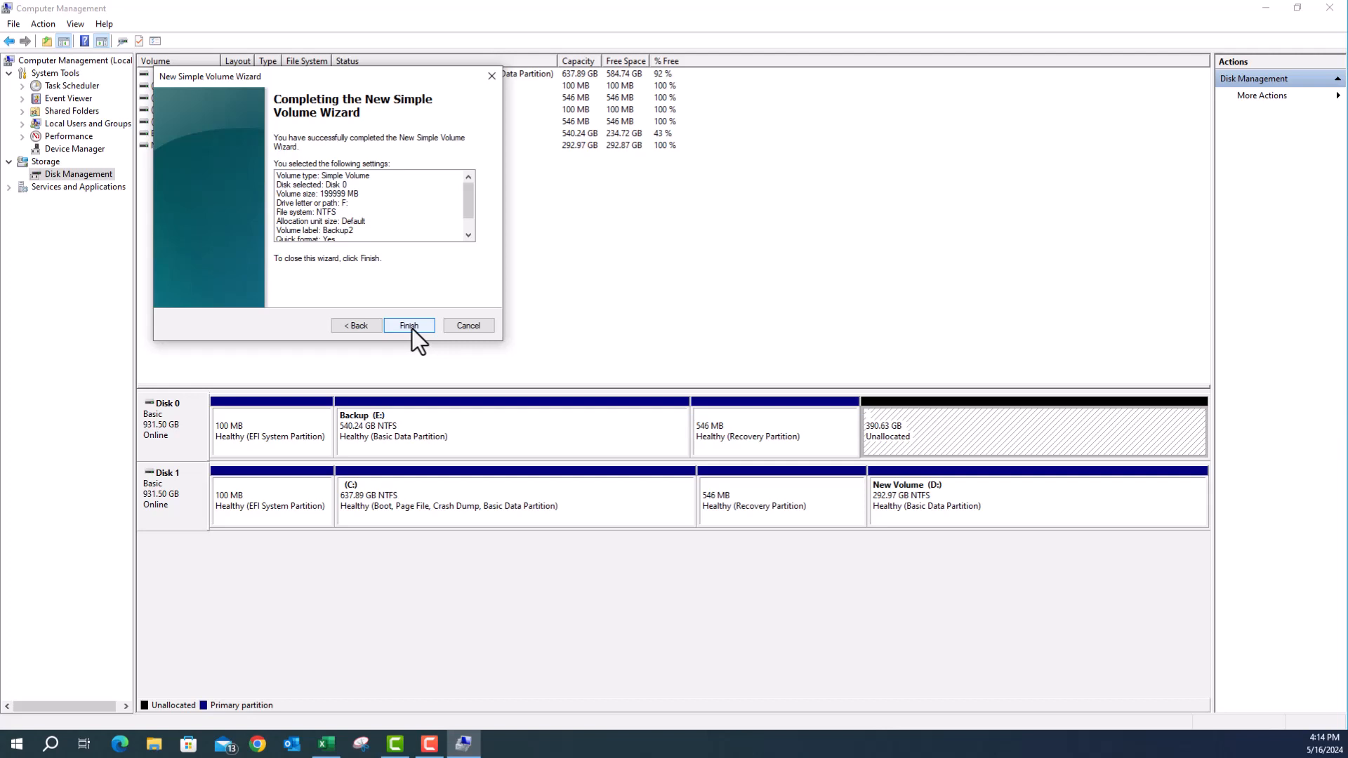
pyautogui.click(410, 325)
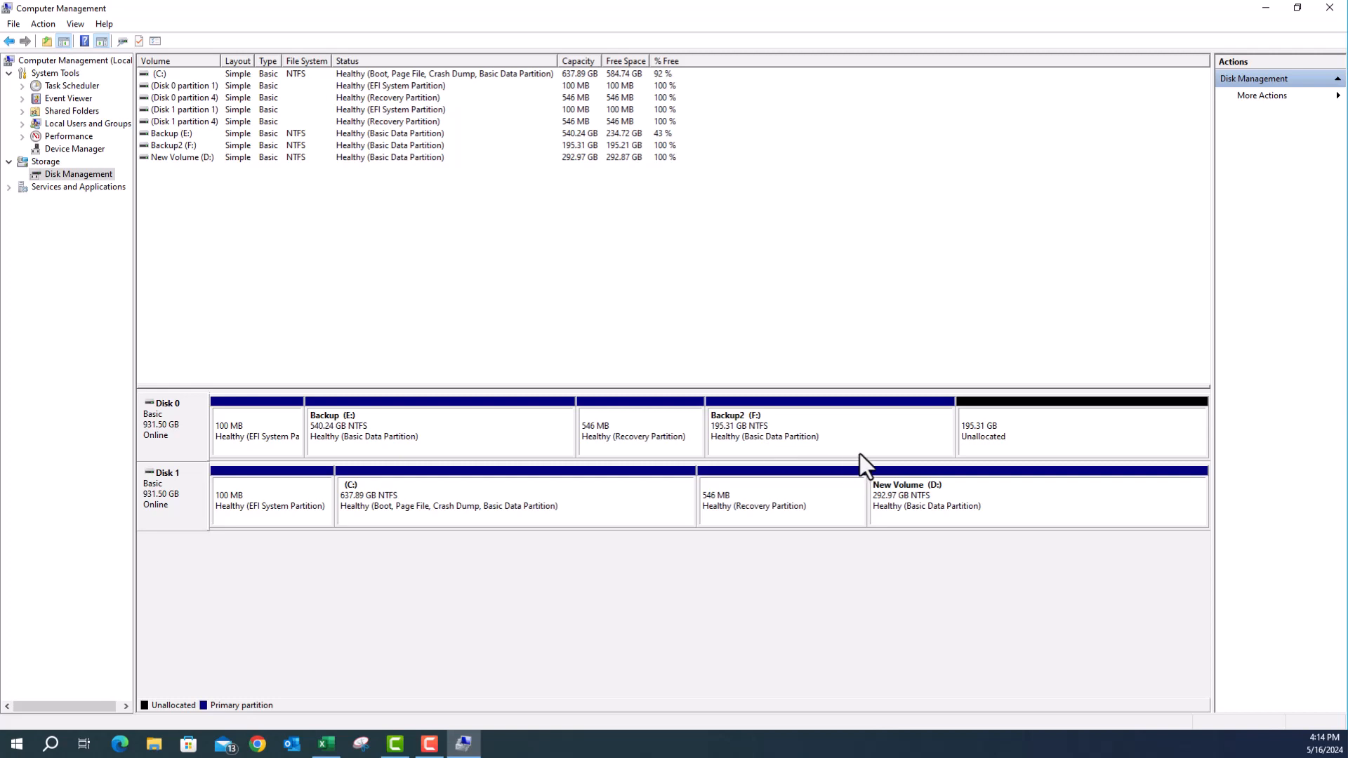
# - Start another simple volume in Disk 0's remaining unallocated space, using the full 200000 MB
pyautogui.rightClick(981, 441)
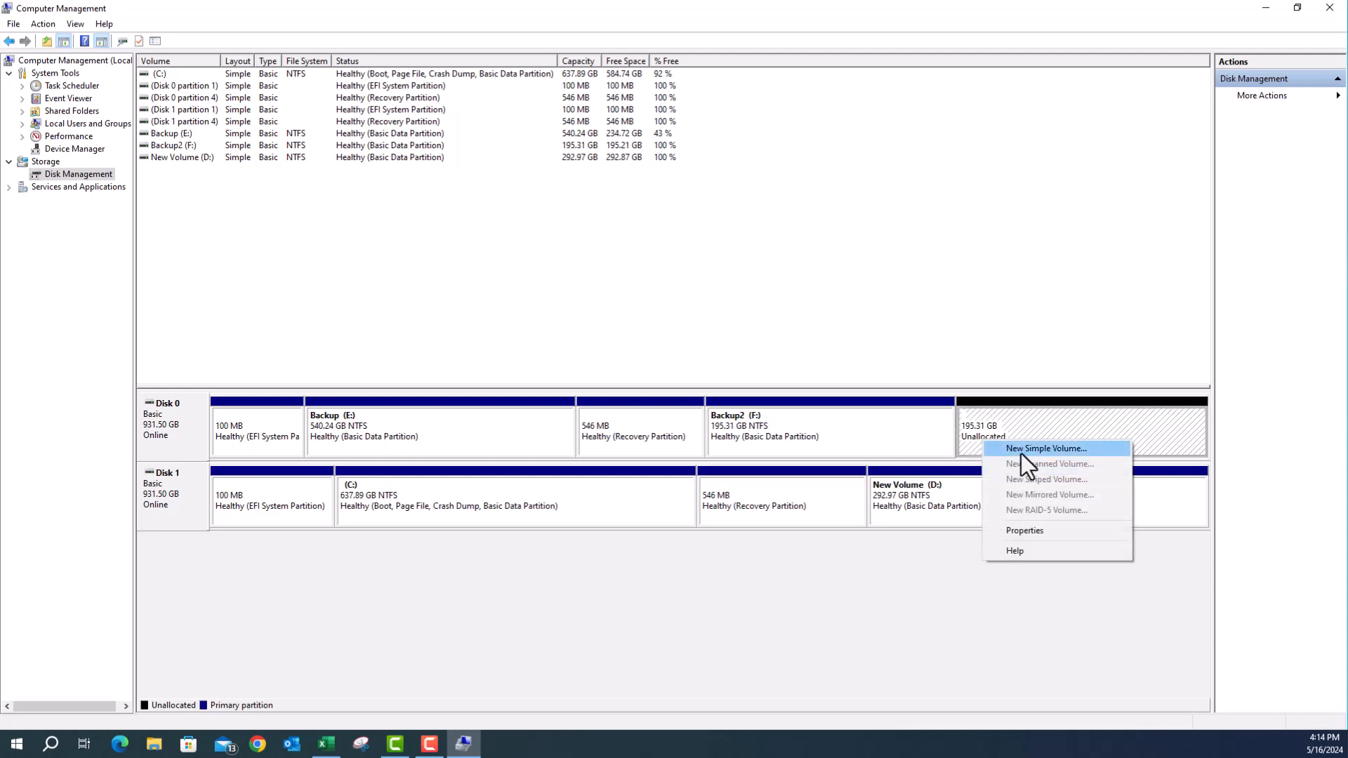
pyautogui.click(1021, 454)
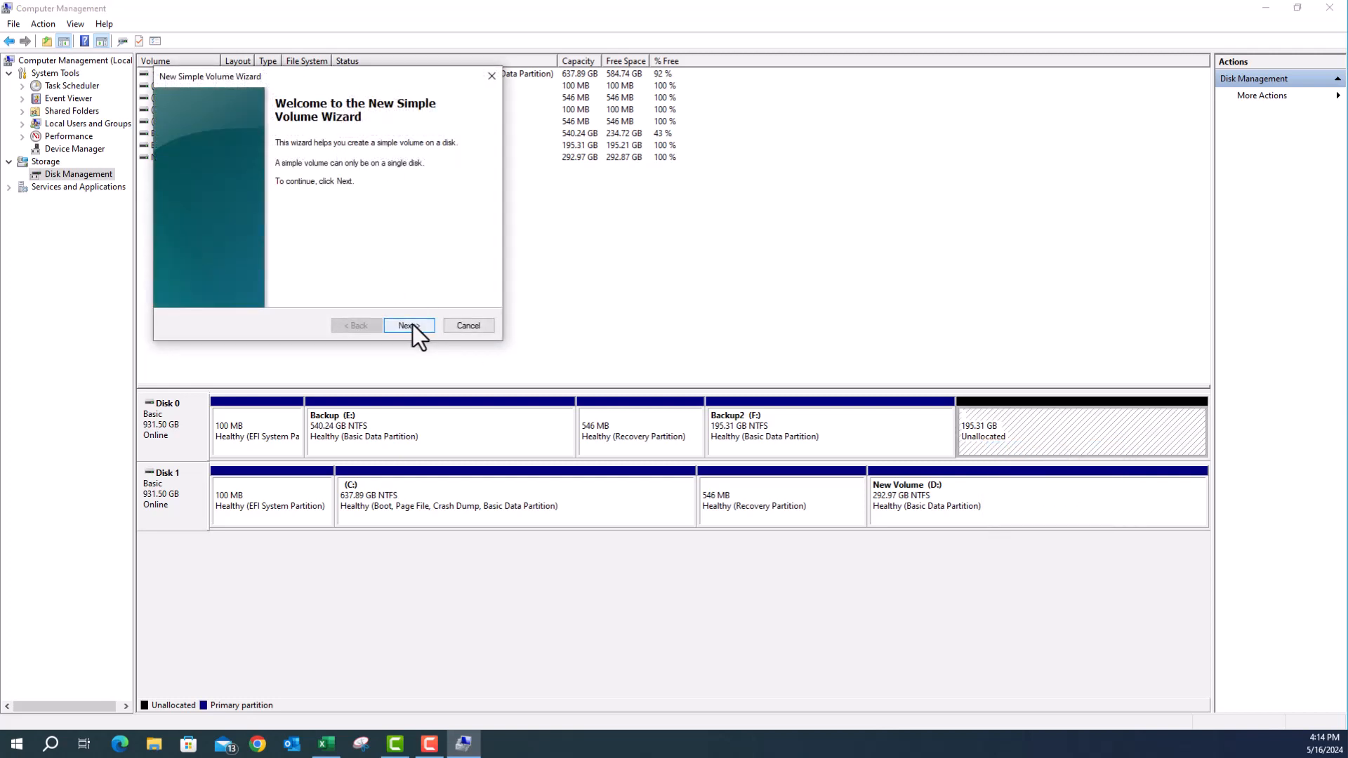
pyautogui.click(413, 324)
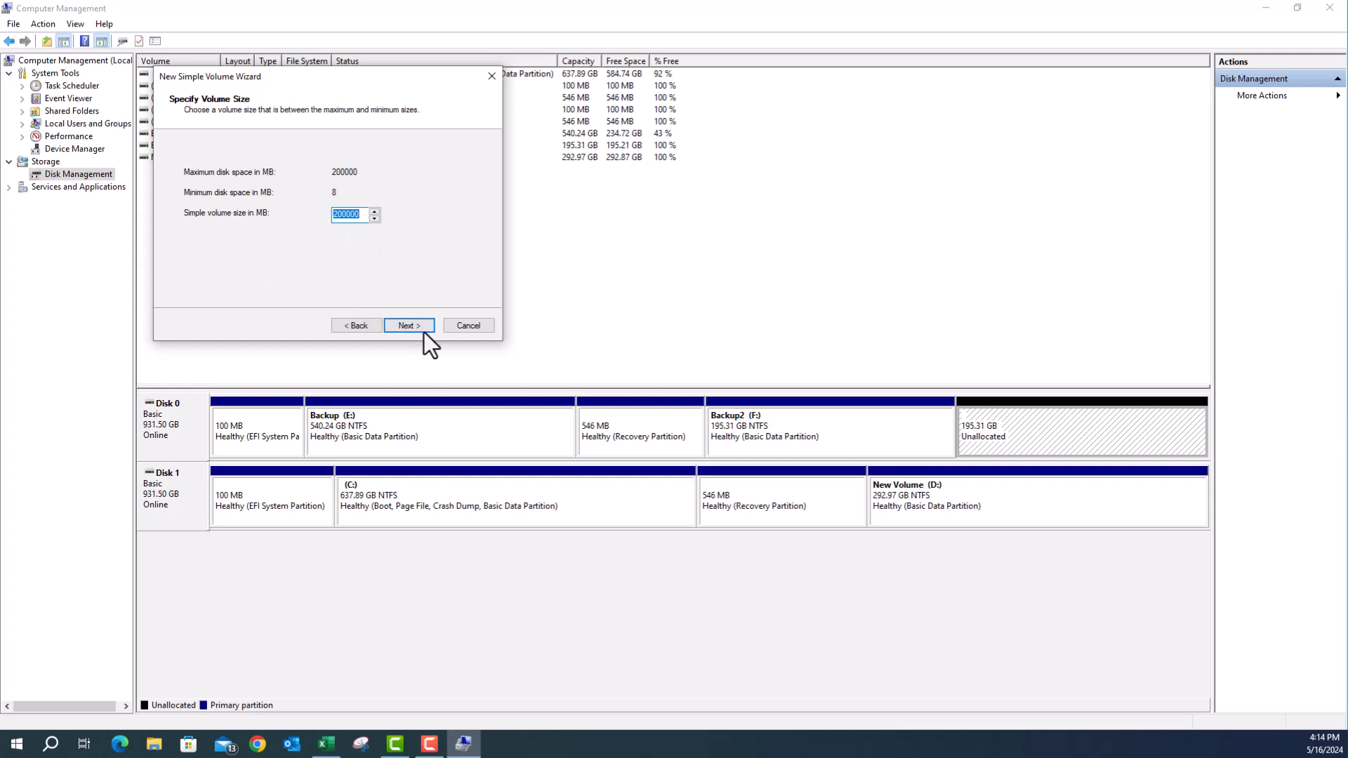
pyautogui.click(411, 323)
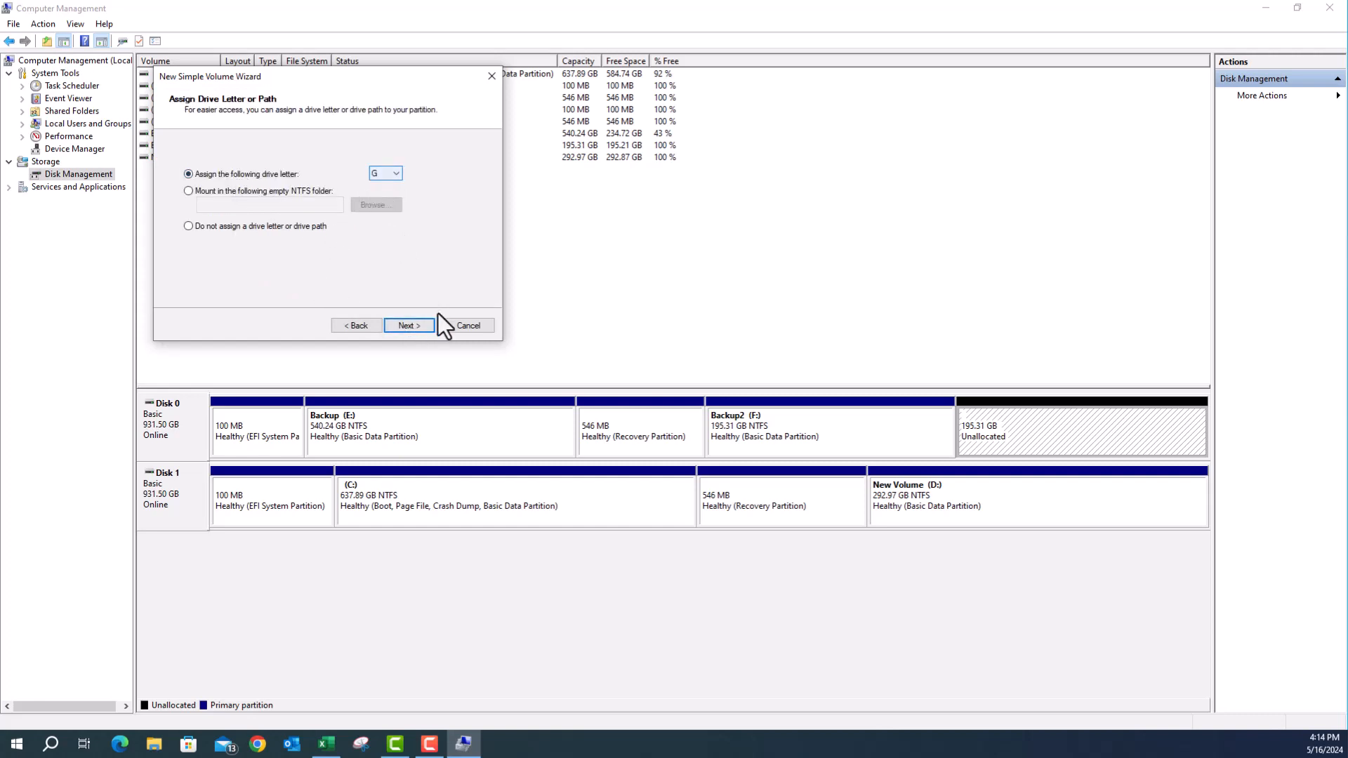
# - Assign drive letter G, label the volume Backup3 with an NTFS quick format, and create it
pyautogui.click(411, 325)
pyautogui.moveTo(358, 243); pyautogui.dragTo(272, 238)
pyautogui.write('Backu')
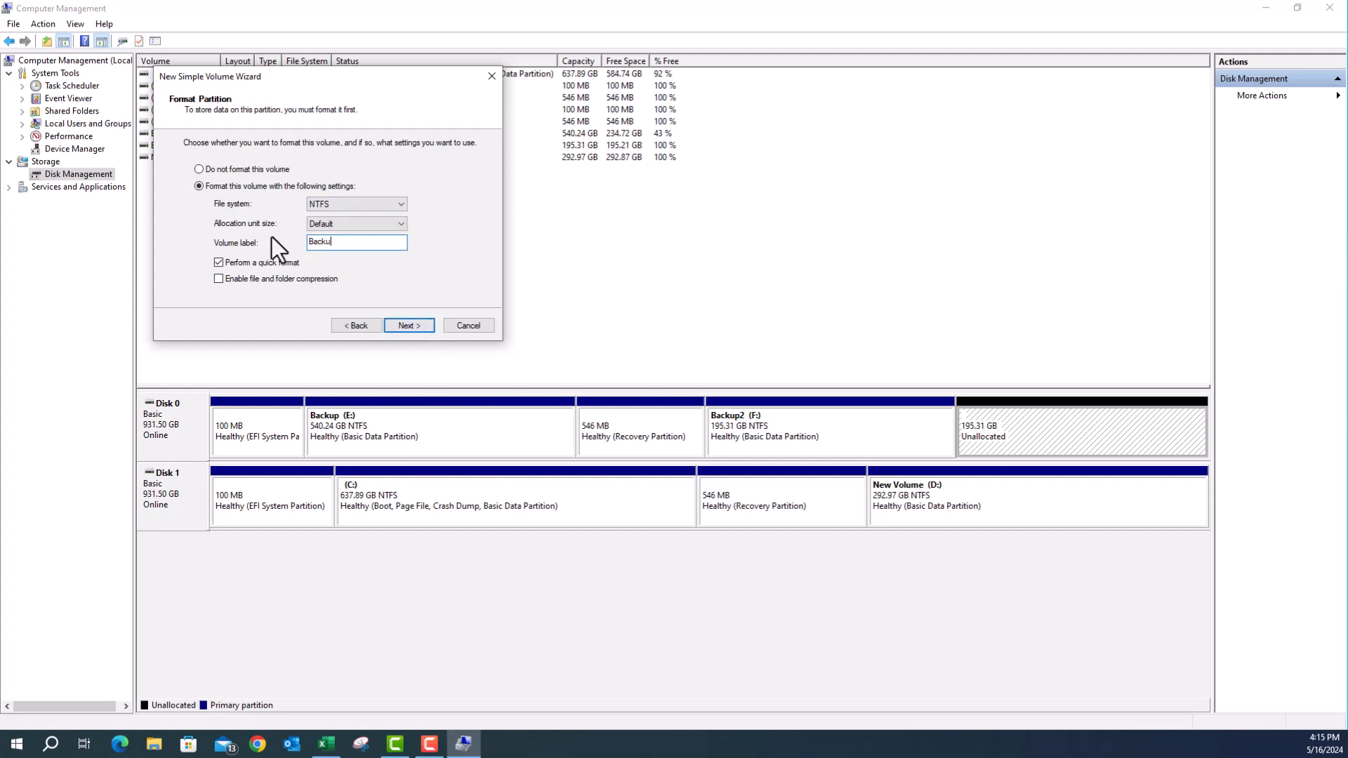
pyautogui.write('p3')
pyautogui.click(406, 324)
pyautogui.click(412, 324)
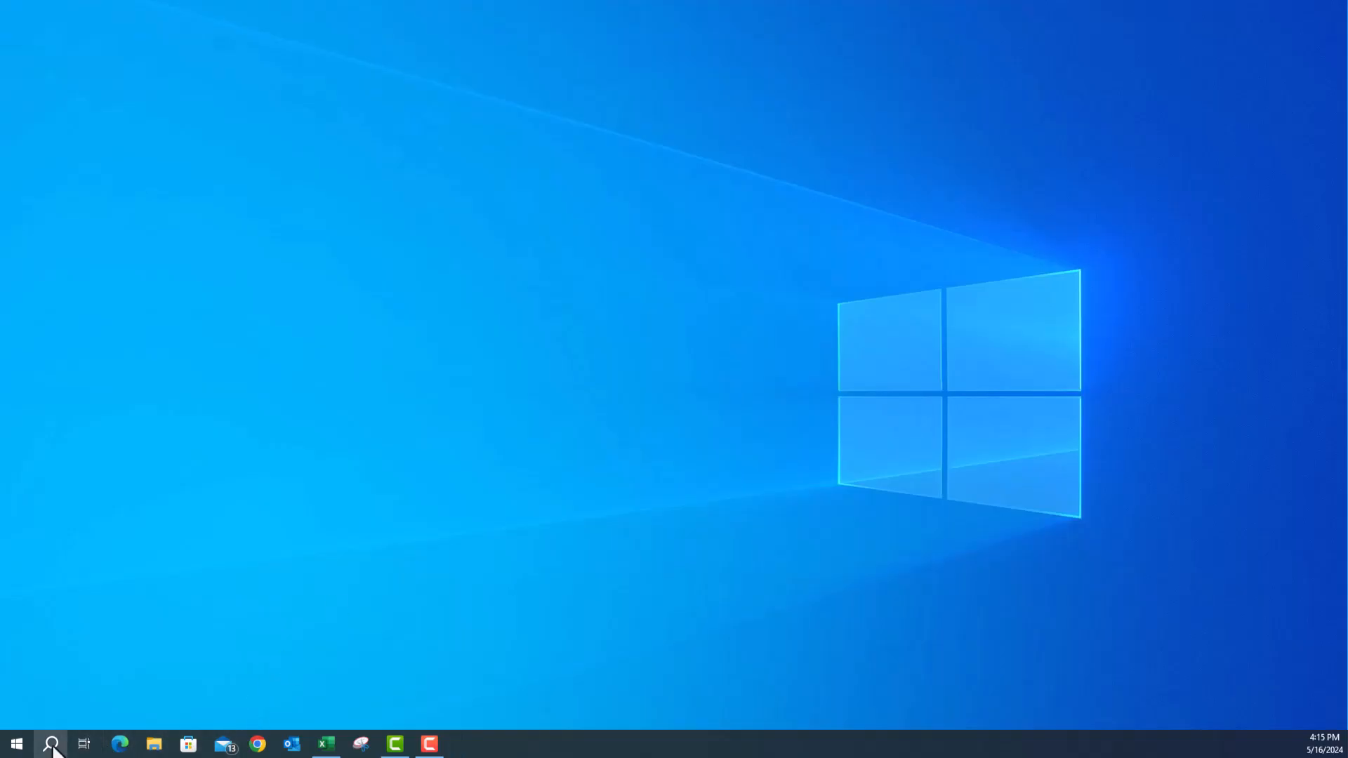
# - Find This PC through Windows search and open it in File Explorer to check the new drives
pyautogui.click(54, 746)
pyautogui.write('th')
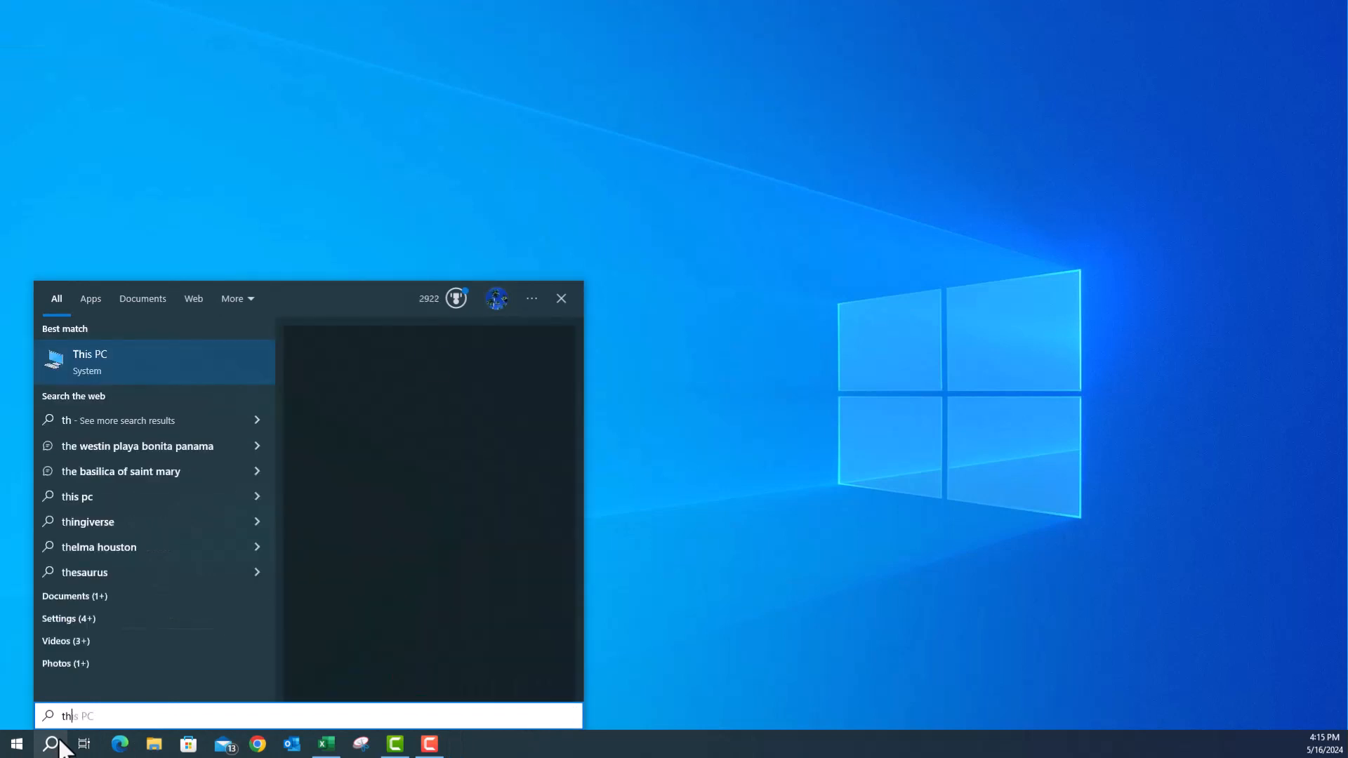
pyautogui.write('isd')
pyautogui.click(425, 395)
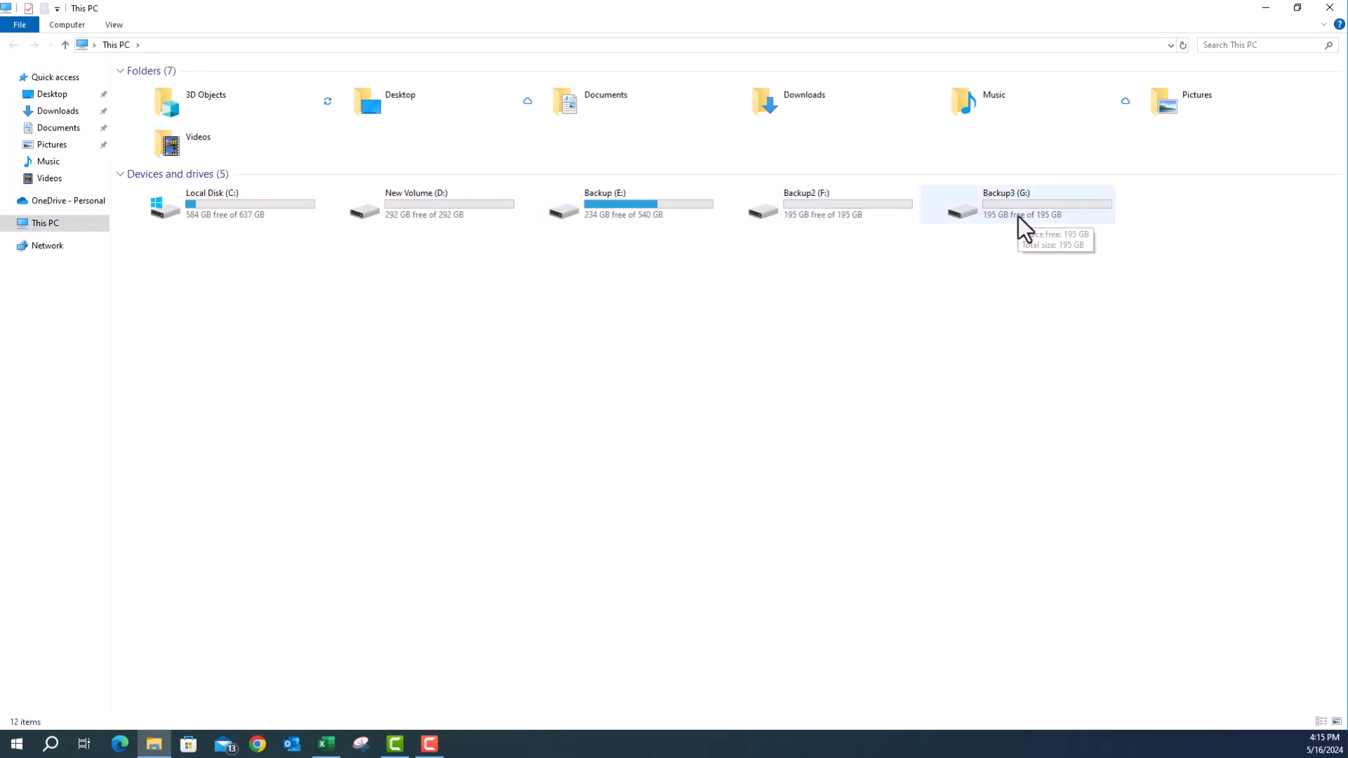
# - Paste the copied Telungu Function workbook into the Backup2 (F:) drive and return to This PC
pyautogui.click(597, 213)
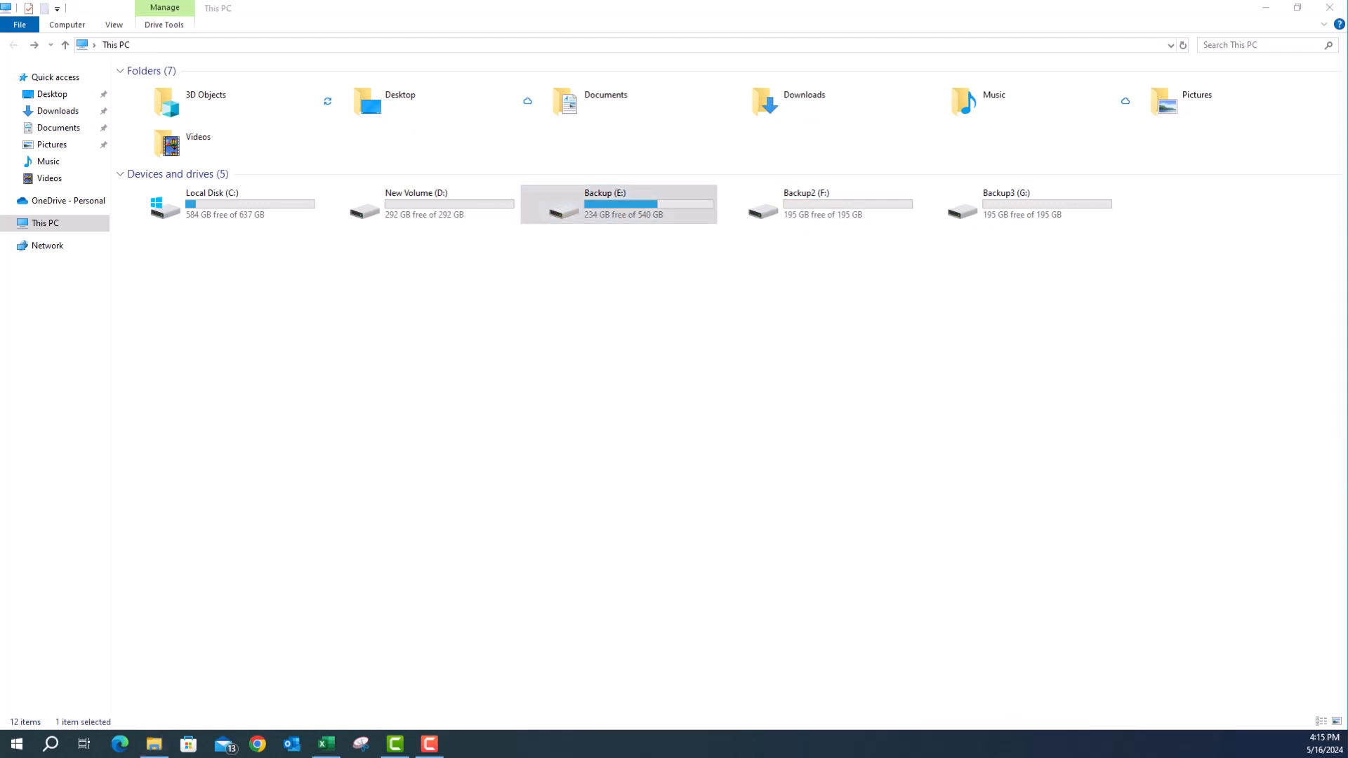
pyautogui.doubleClick(807, 204)
pyautogui.hotkey('ctrl', 'v')
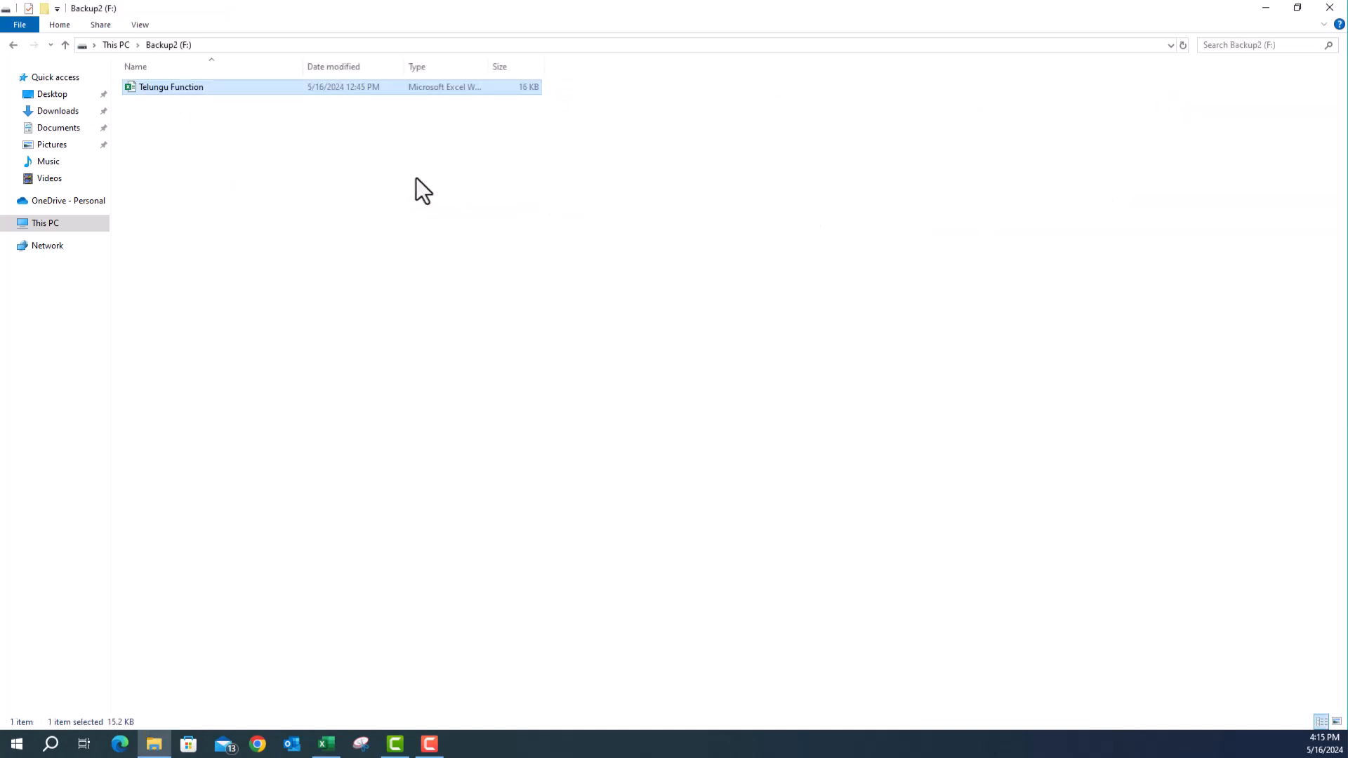
pyautogui.click(14, 45)
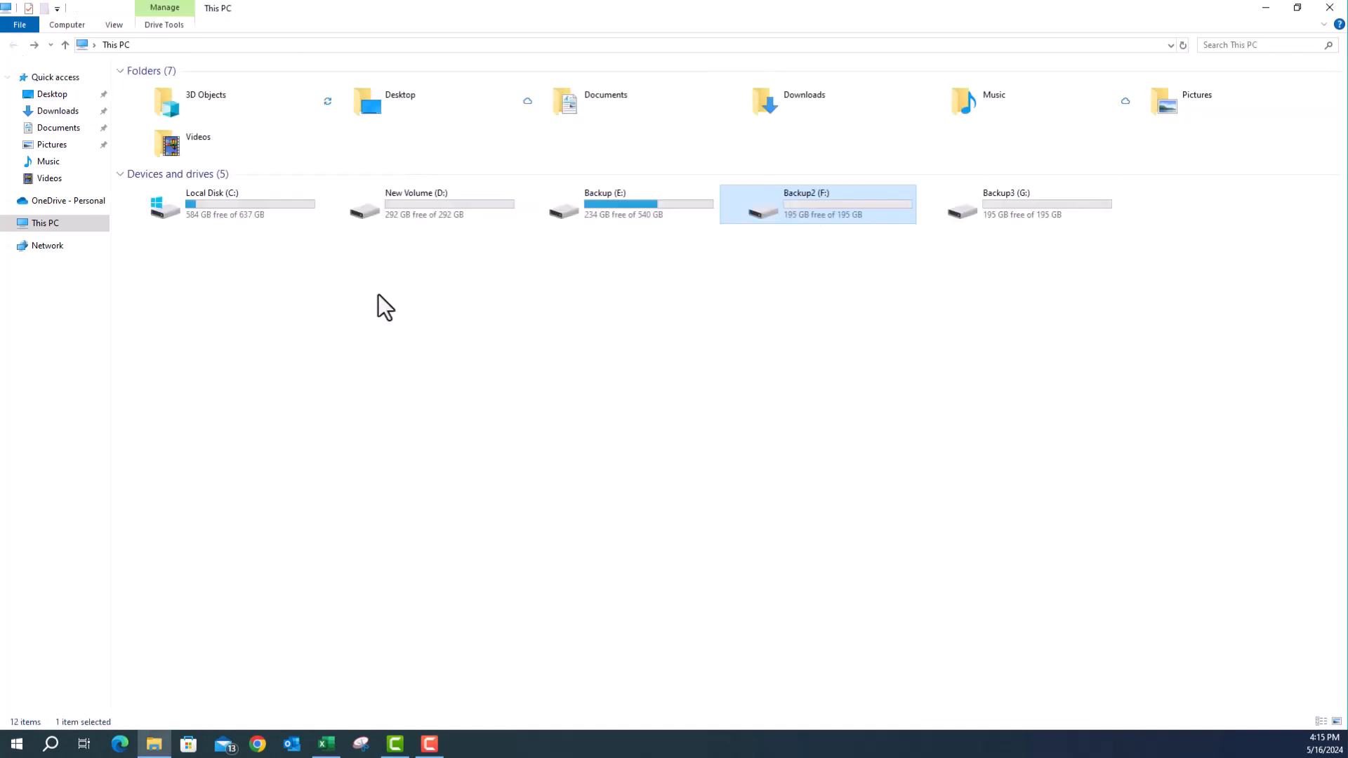
# - Paste the Telungu Function workbook into the Backup3 (G:) drive and return to This PC
pyautogui.doubleClick(992, 212)
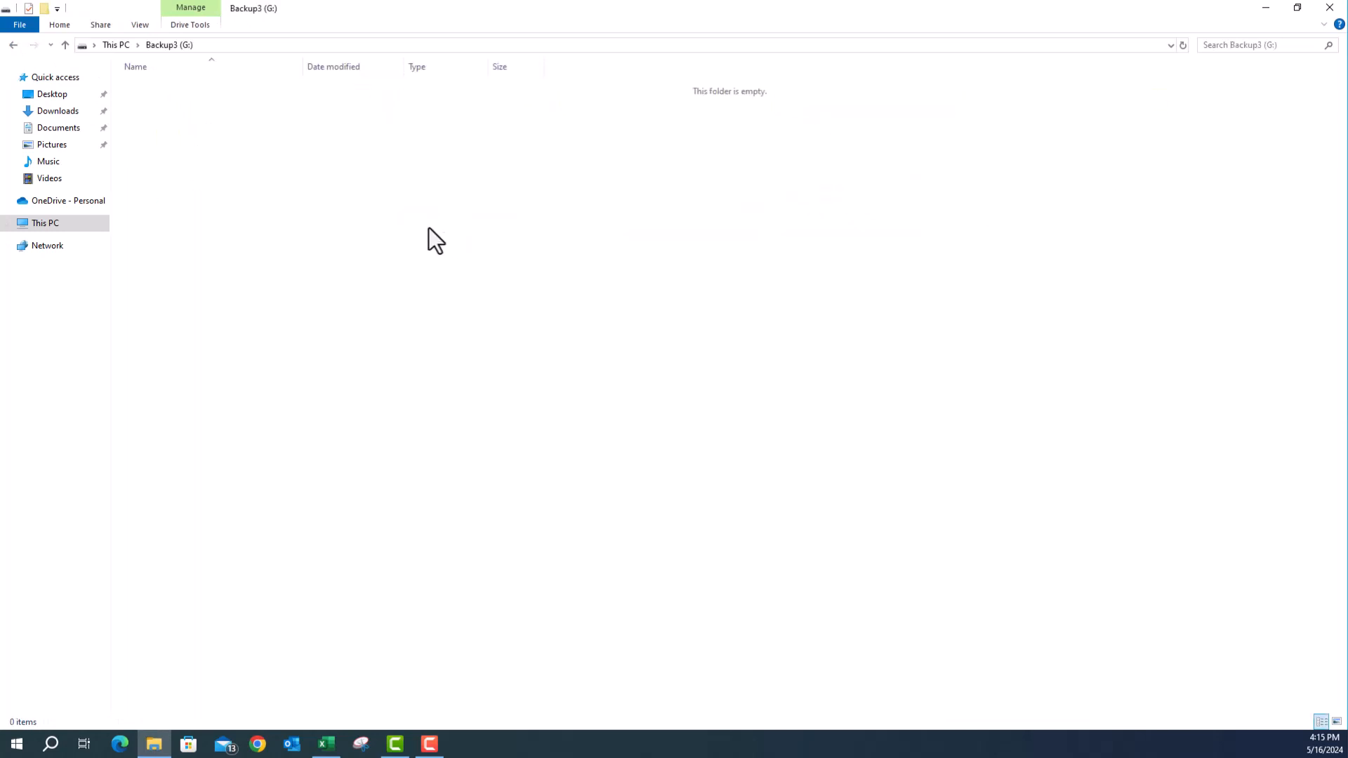
pyautogui.hotkey('ctrl', 'v')
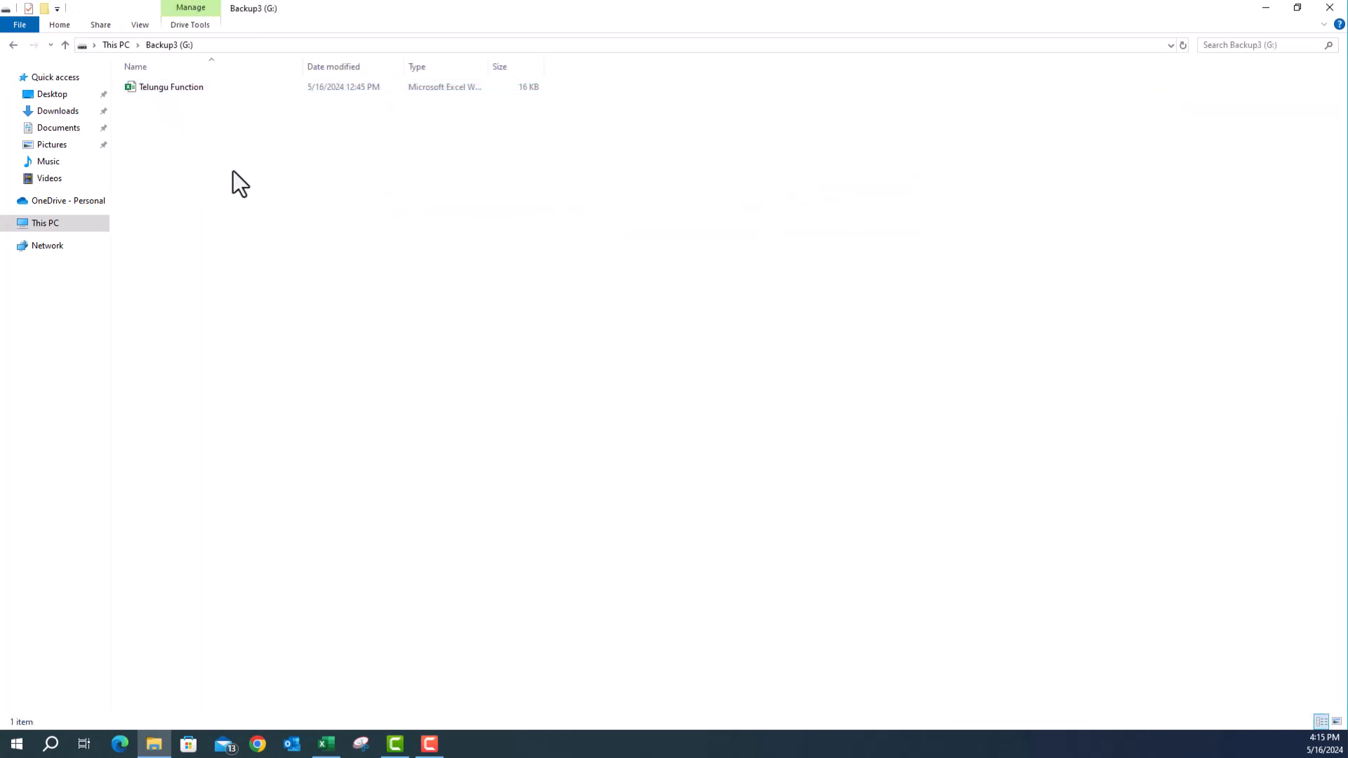
pyautogui.click(14, 45)
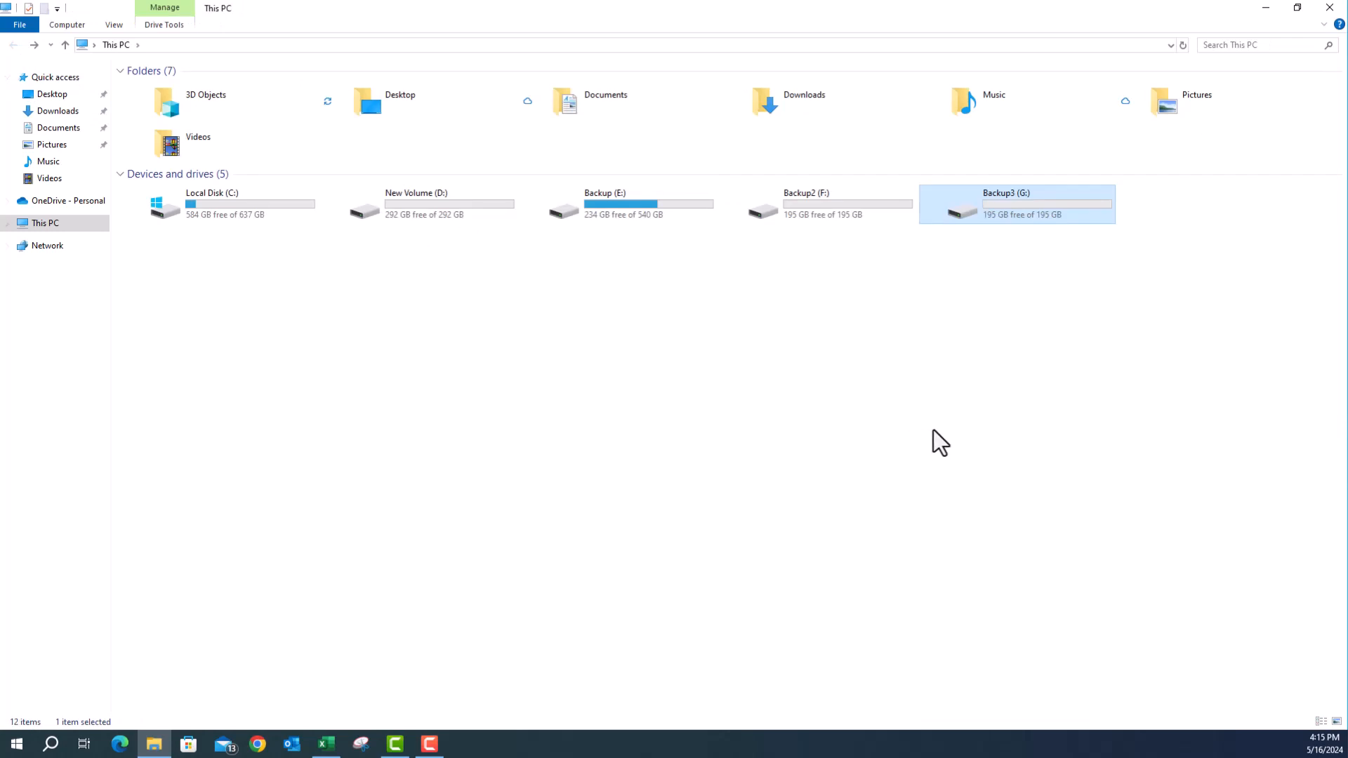